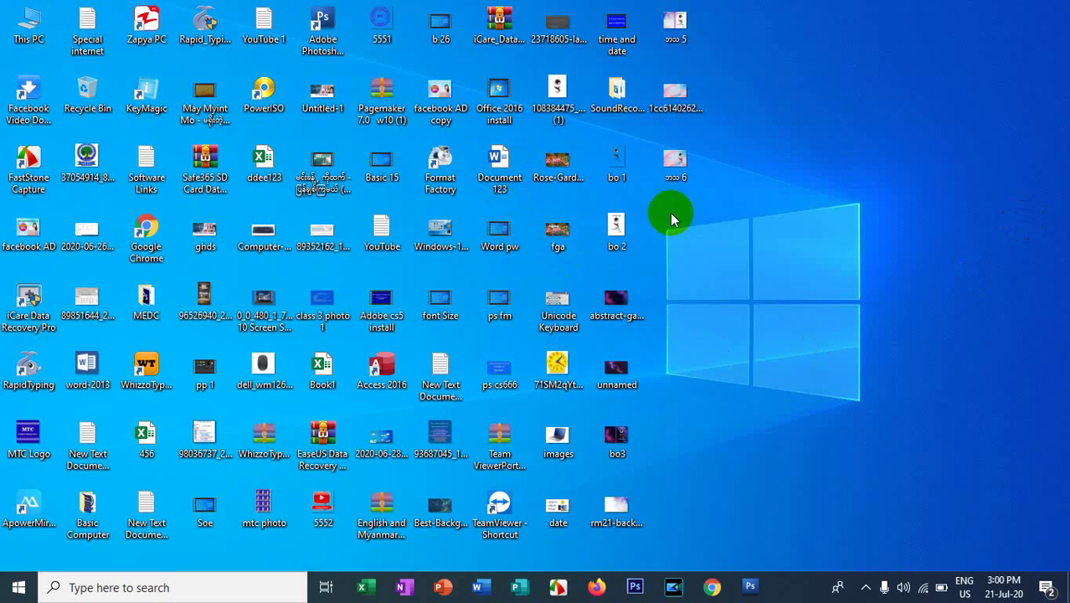
# - Open Document 123 from the desktop in Word
pyautogui.doubleClick(502, 175)
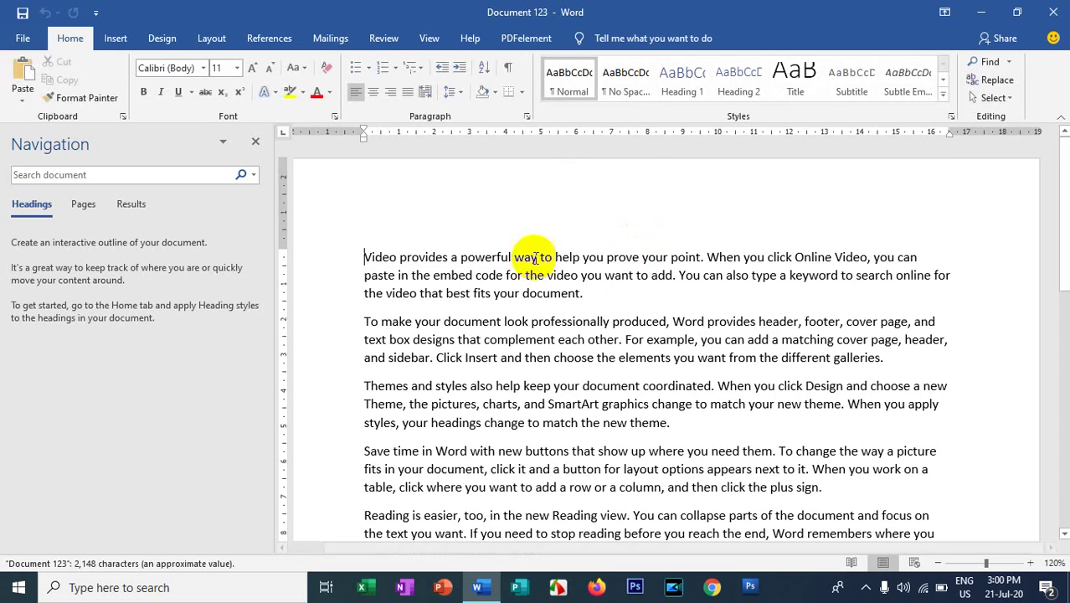
# - Scroll through Document 123, then bring up its print settings and preview with Ctrl+P
pyautogui.scroll(-6, 869, 268)
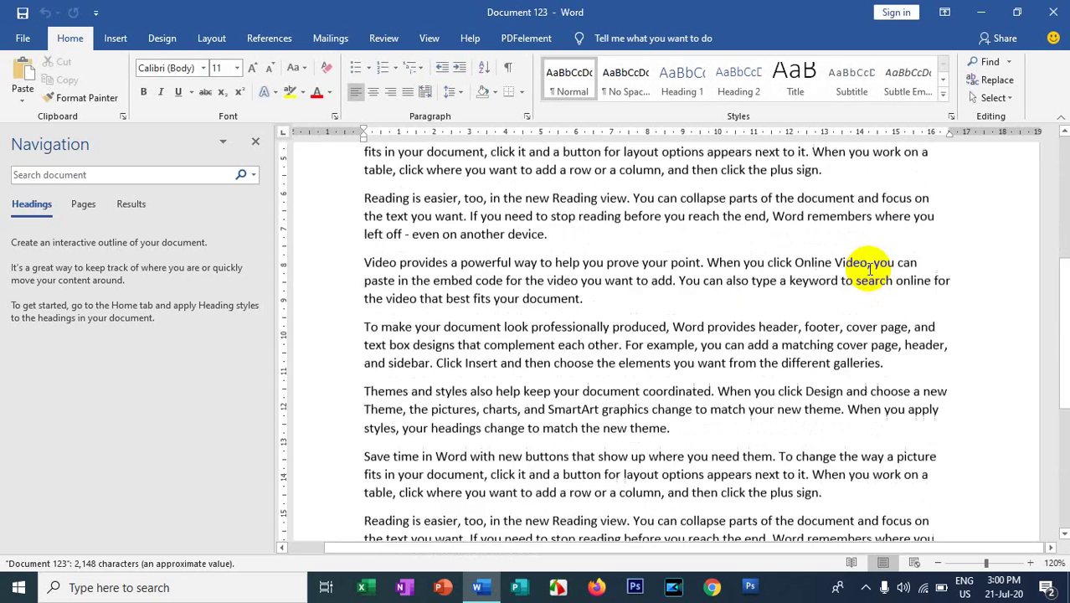
pyautogui.scroll(6, 804, 266)
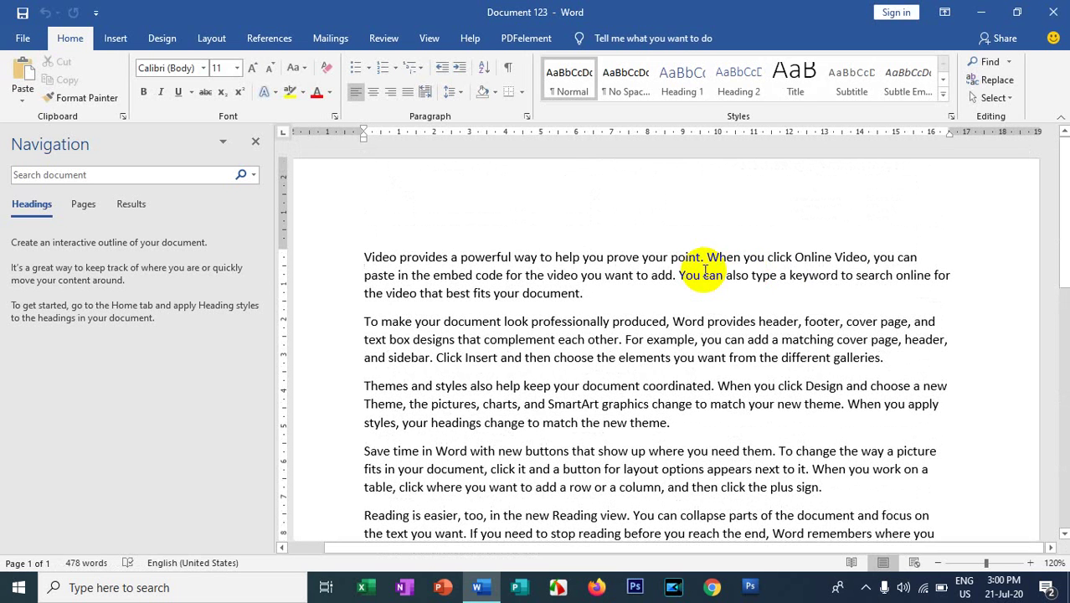
pyautogui.hotkey('ctrl', 'p')
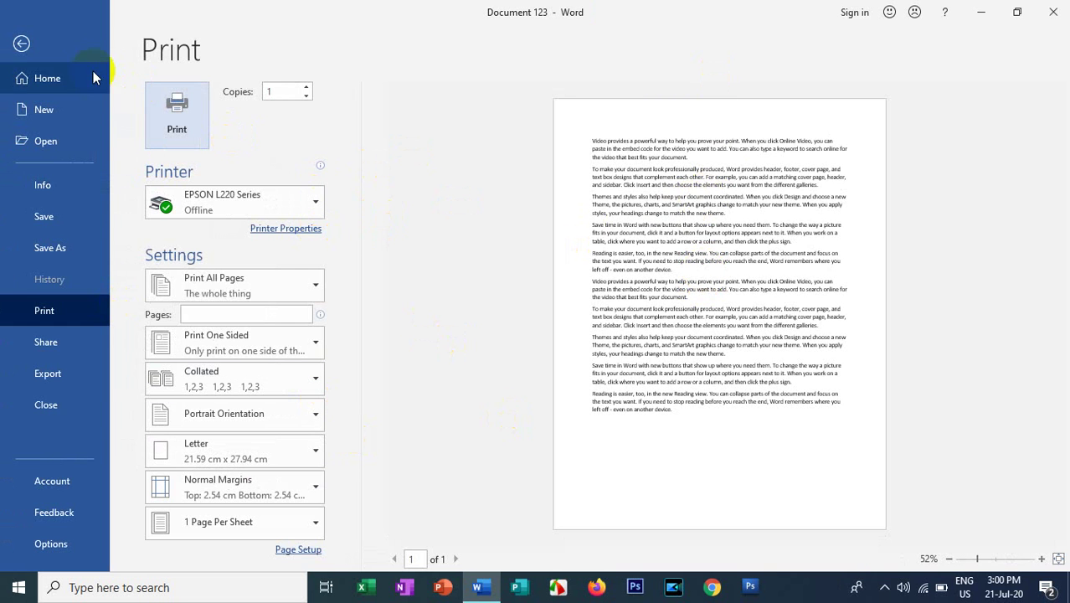
# - Return to the document, reopen File > Print, and raise Copies from 1 to 5
pyautogui.click(26, 44)
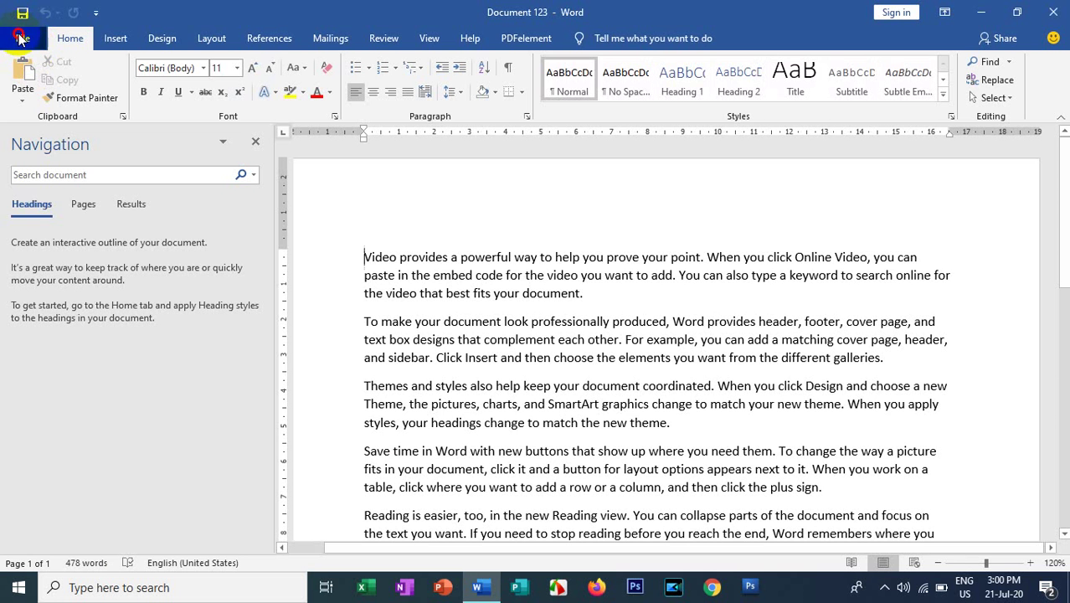
pyautogui.click(25, 38)
pyautogui.click(61, 310)
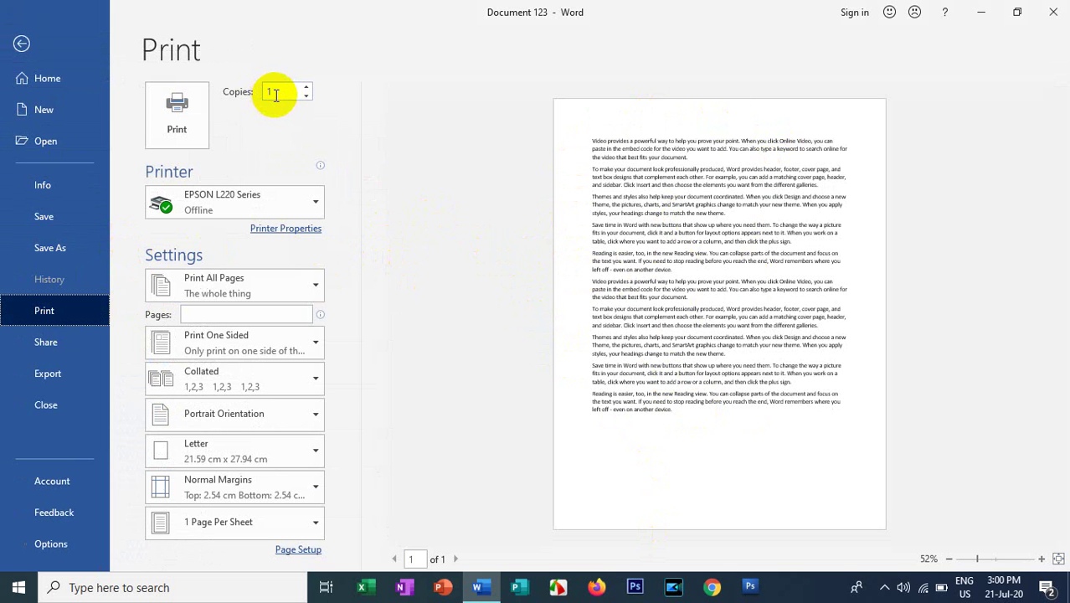
pyautogui.click(306, 88)
pyautogui.click(307, 87)
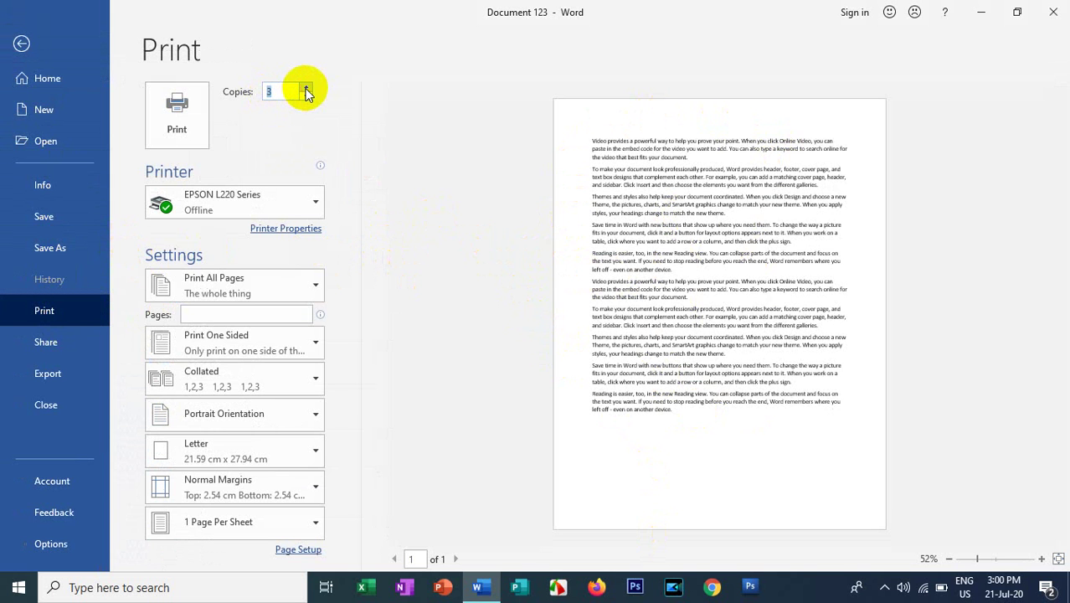
pyautogui.click(306, 87)
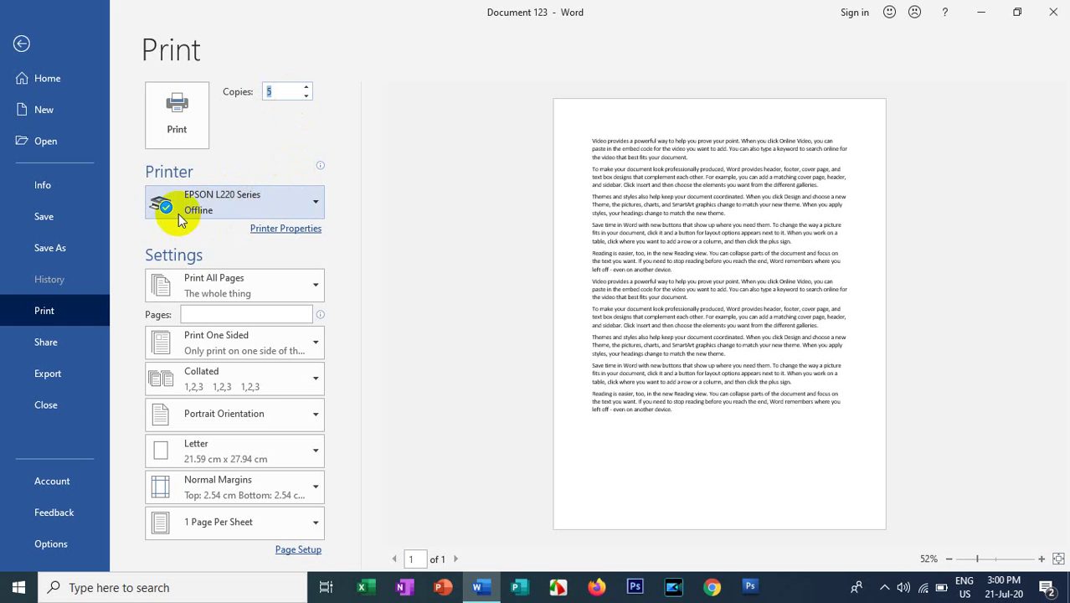
pyautogui.moveTo(177, 212)
pyautogui.click(315, 201)
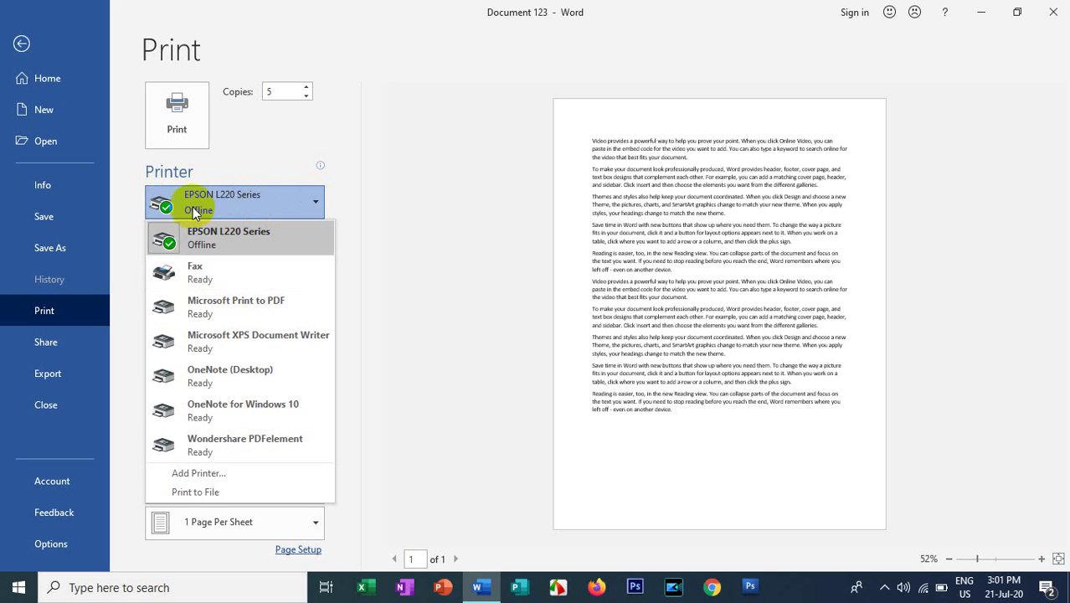
pyautogui.click(311, 202)
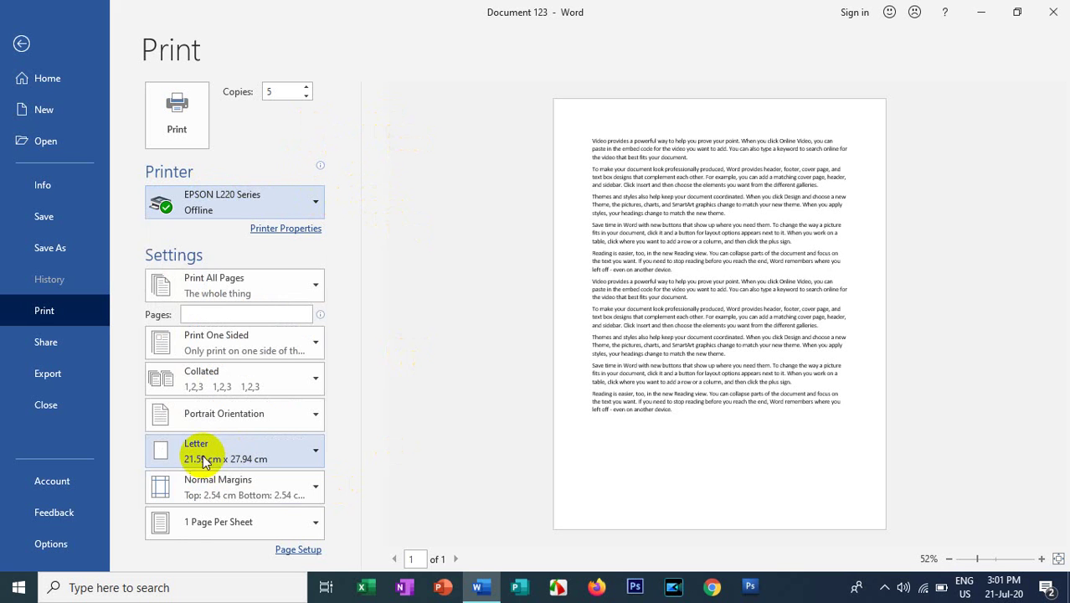
# - Choose A4 (21 cm x 29.7 cm) from the paper size list
pyautogui.click(301, 447)
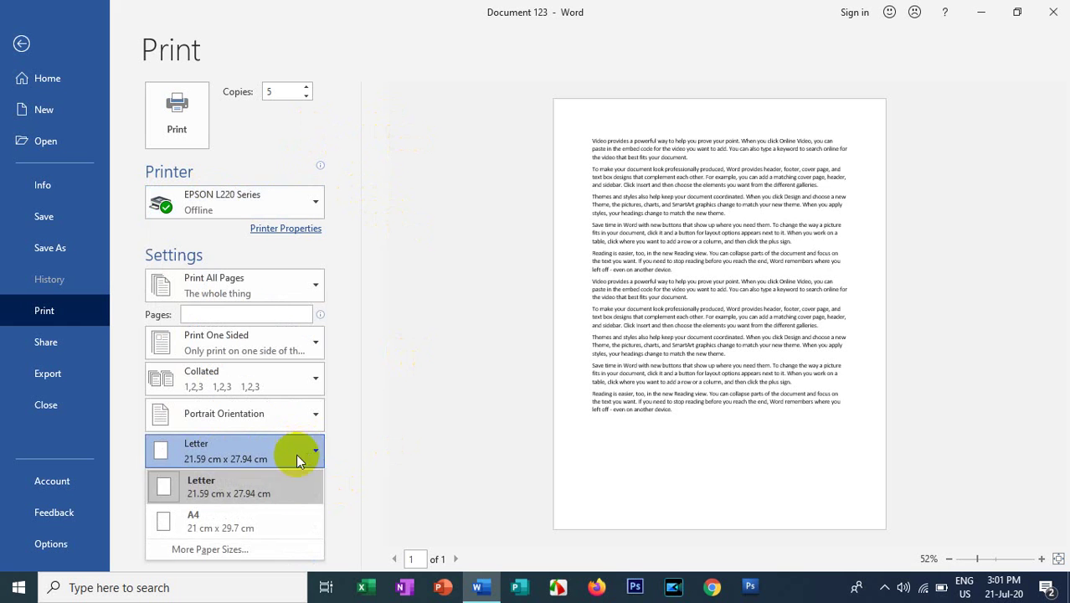
pyautogui.click(232, 517)
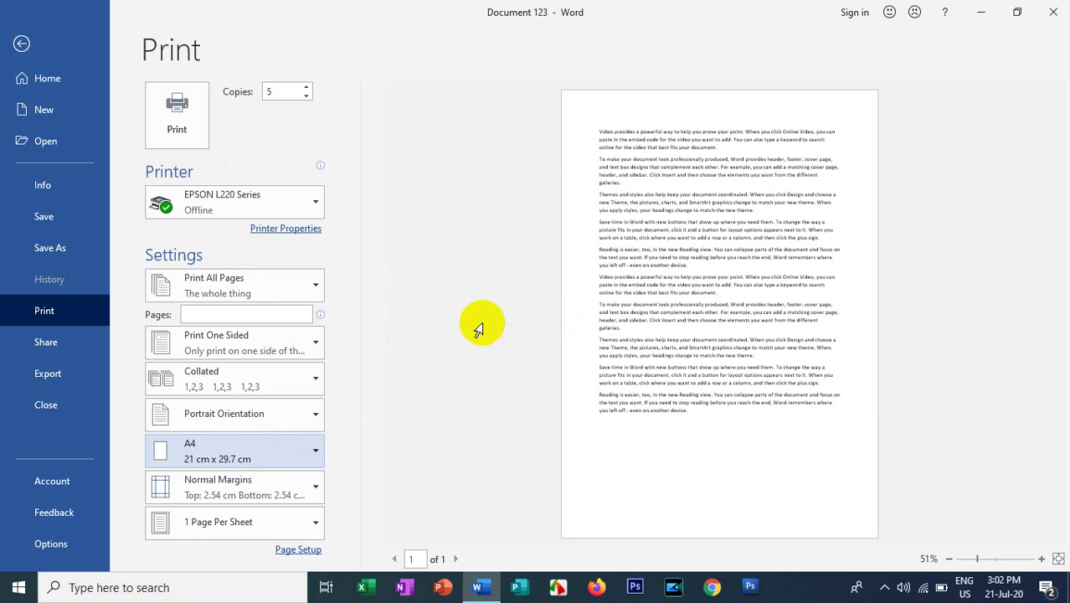
# - Select all the text, paste it after the last paragraph, and reopen the print preview
pyautogui.click(23, 45)
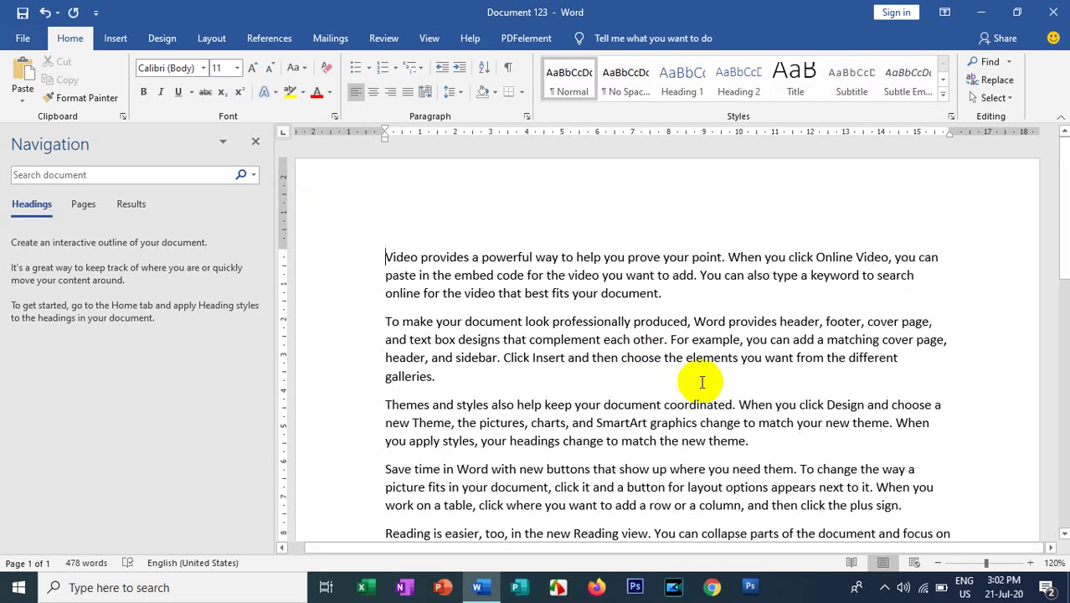
pyautogui.scroll(-3, 670, 439)
pyautogui.scroll(3, 569, 385)
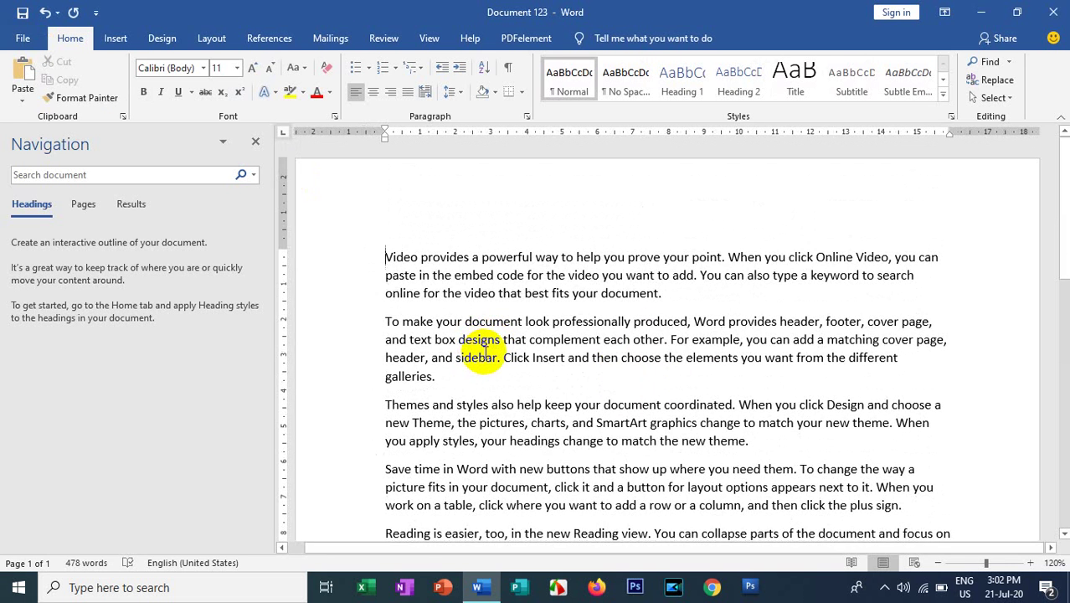
pyautogui.hotkey('ctrl', 'a')
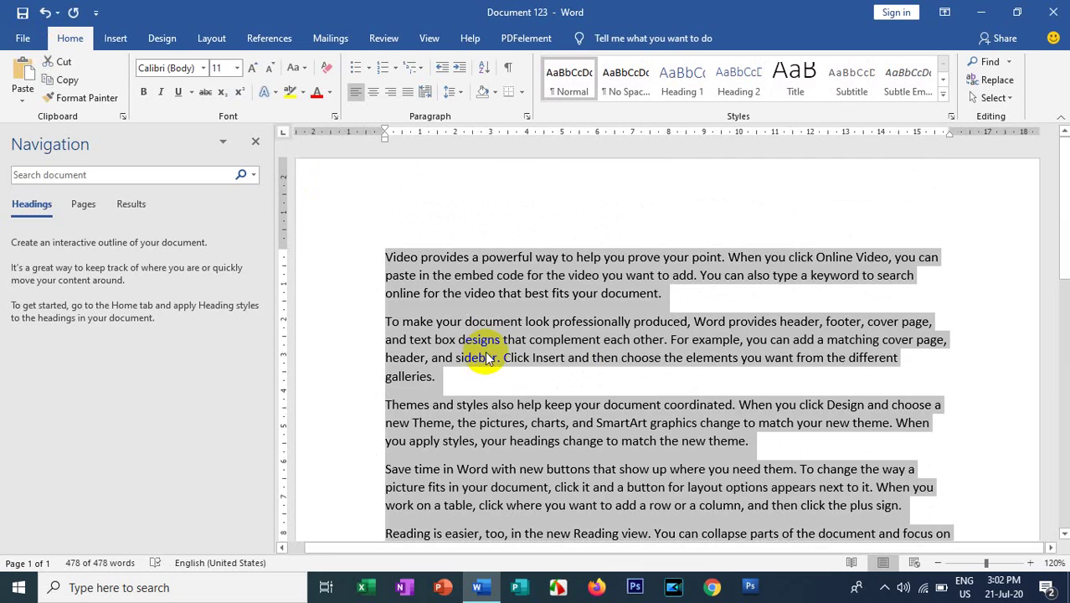
pyautogui.scroll(-3, 519, 347)
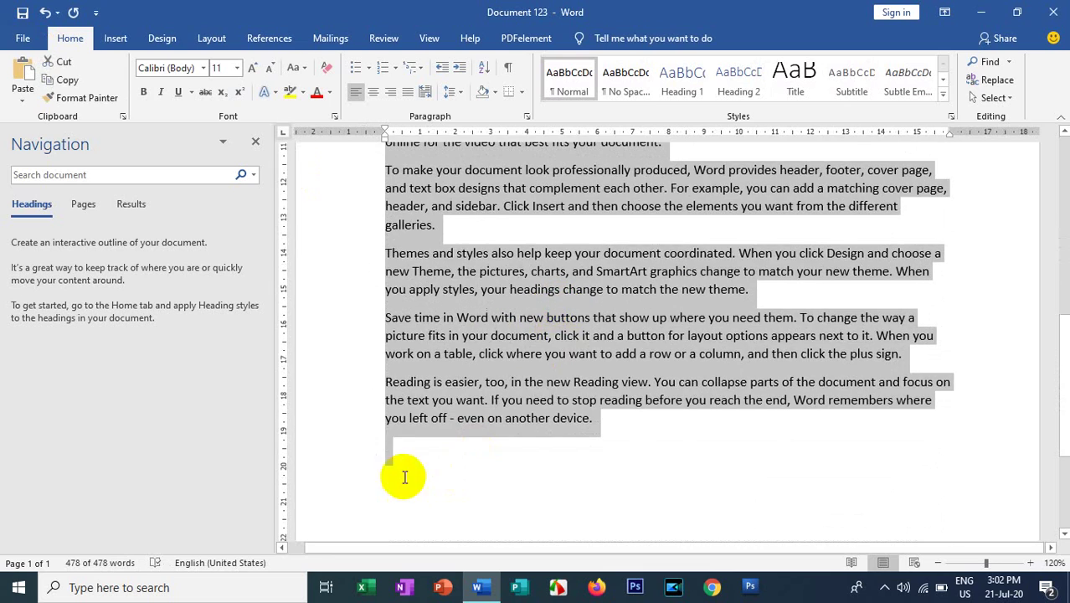
pyautogui.click(393, 452)
pyautogui.hotkey('ctrl', 'v')
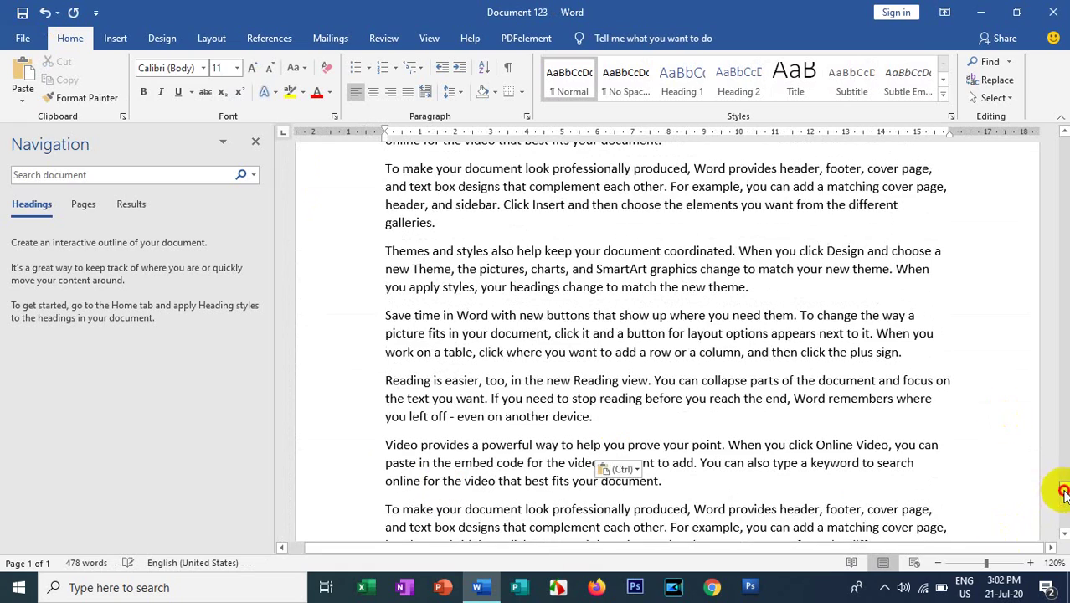
pyautogui.moveTo(1063, 493); pyautogui.dragTo(1063, 147)
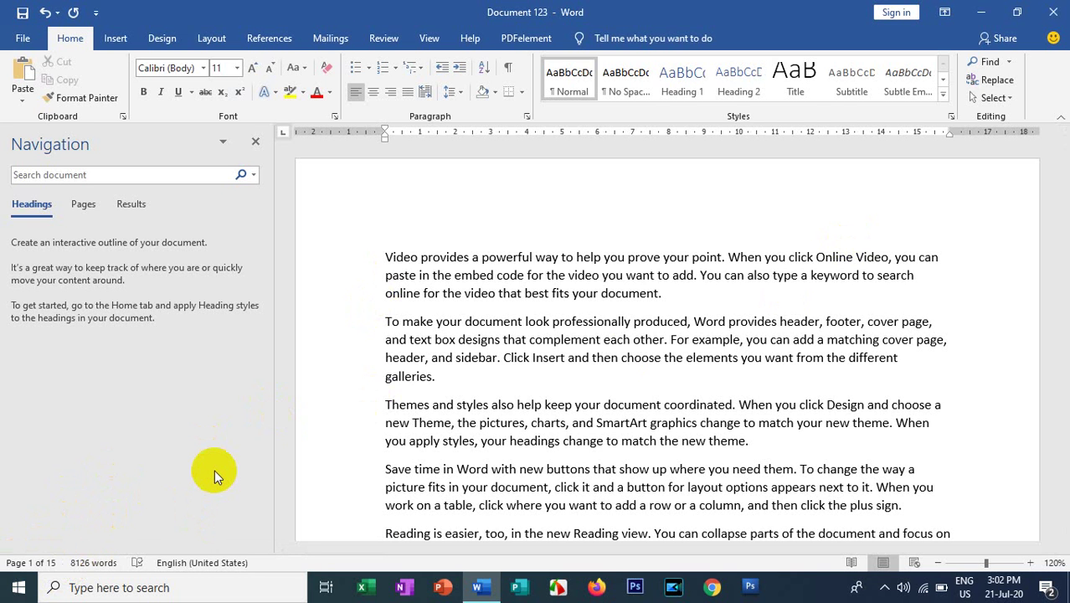
pyautogui.hotkey('ctrl', 'p')
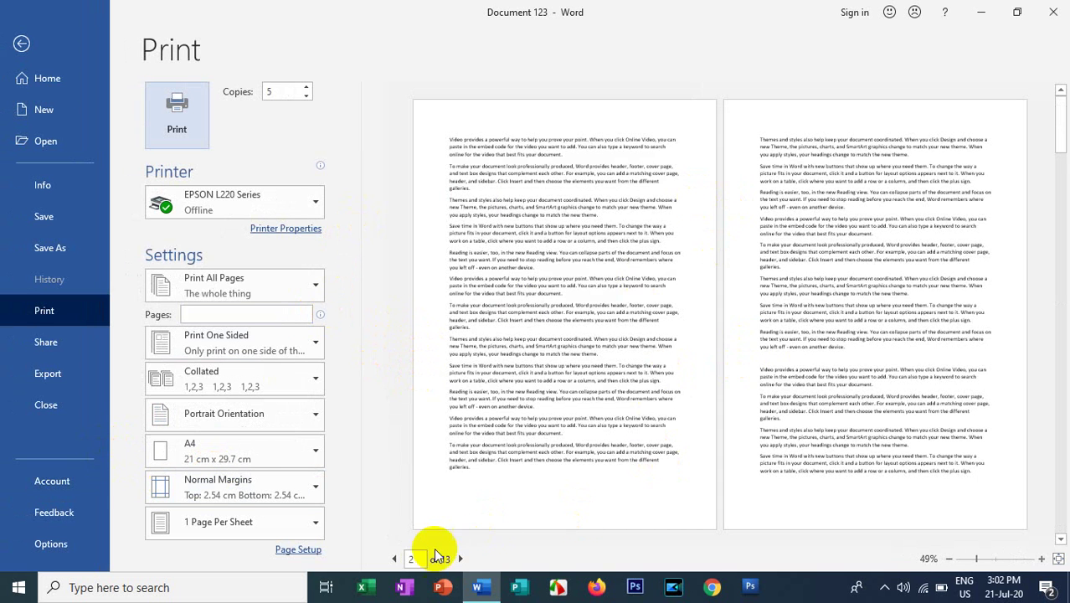
# - Return the preview to the first page and lower Copies from 5 to 2
pyautogui.click(395, 559)
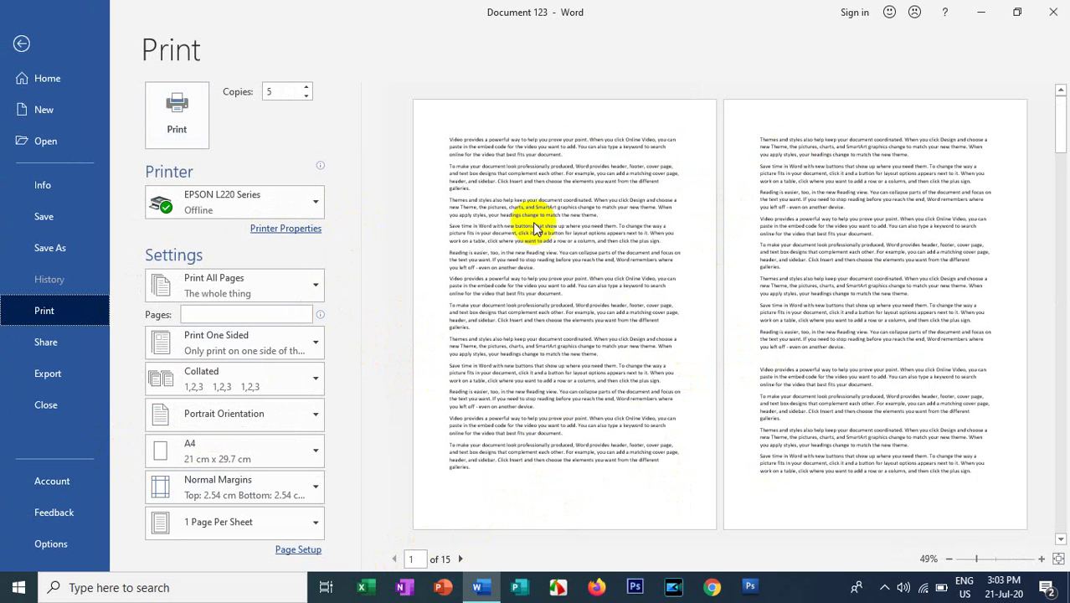
pyautogui.click(306, 96)
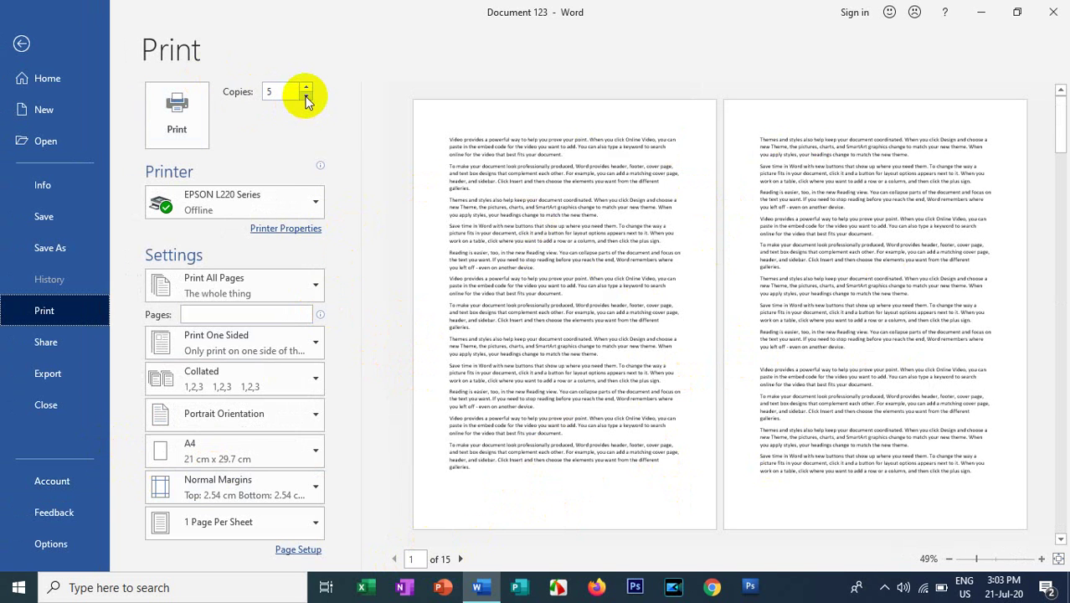
pyautogui.click(307, 96)
pyautogui.click(307, 97)
pyautogui.click(306, 96)
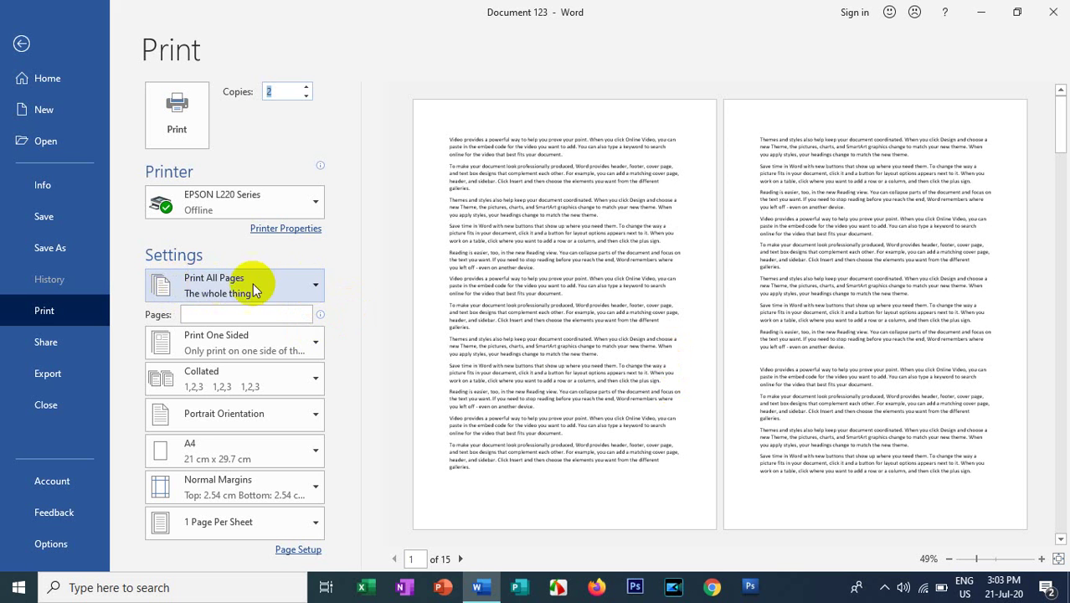
# - Try printing only odd pages, then only even pages, then revert to all pages
pyautogui.click(313, 287)
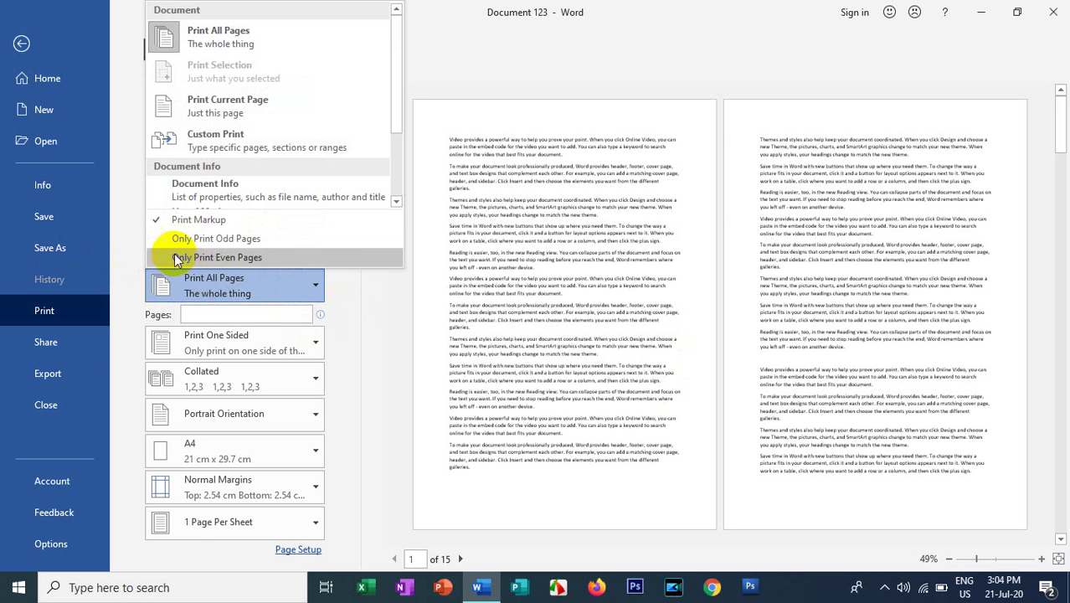
pyautogui.click(238, 238)
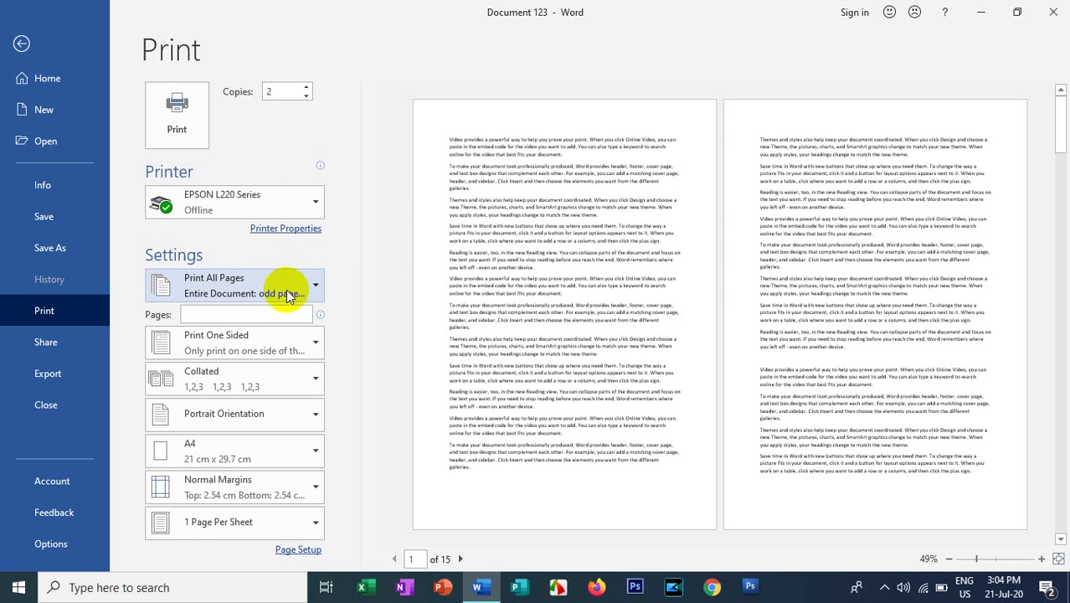
pyautogui.click(301, 283)
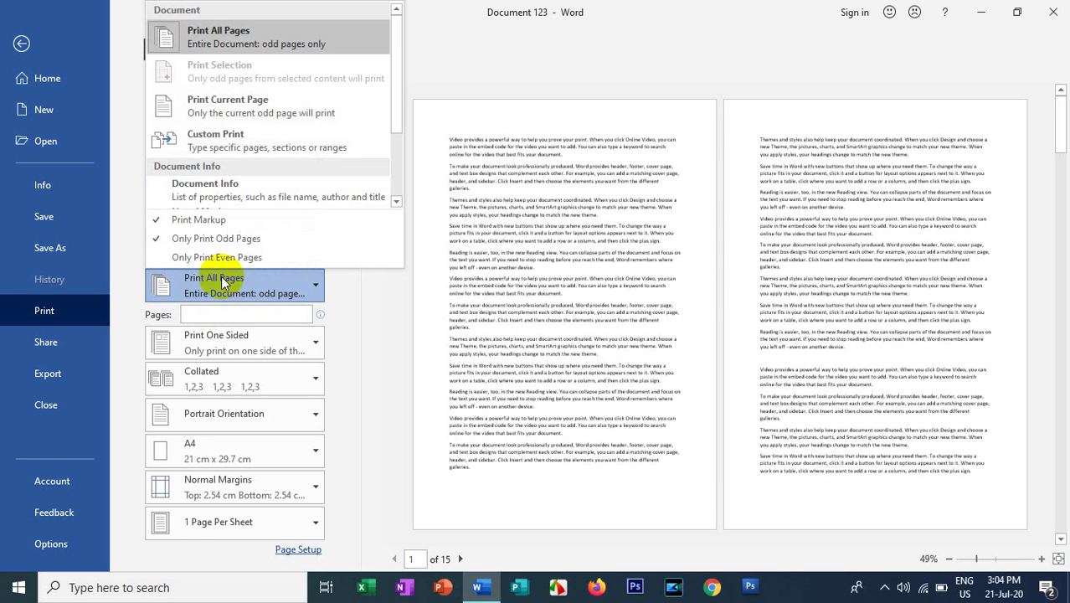
pyautogui.click(181, 259)
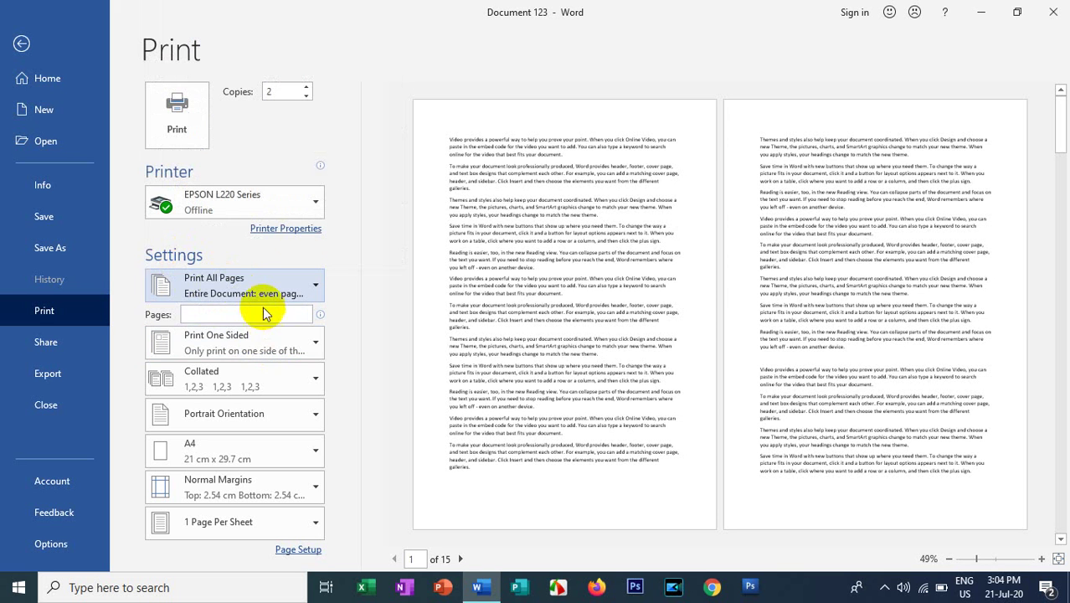
pyautogui.click(305, 289)
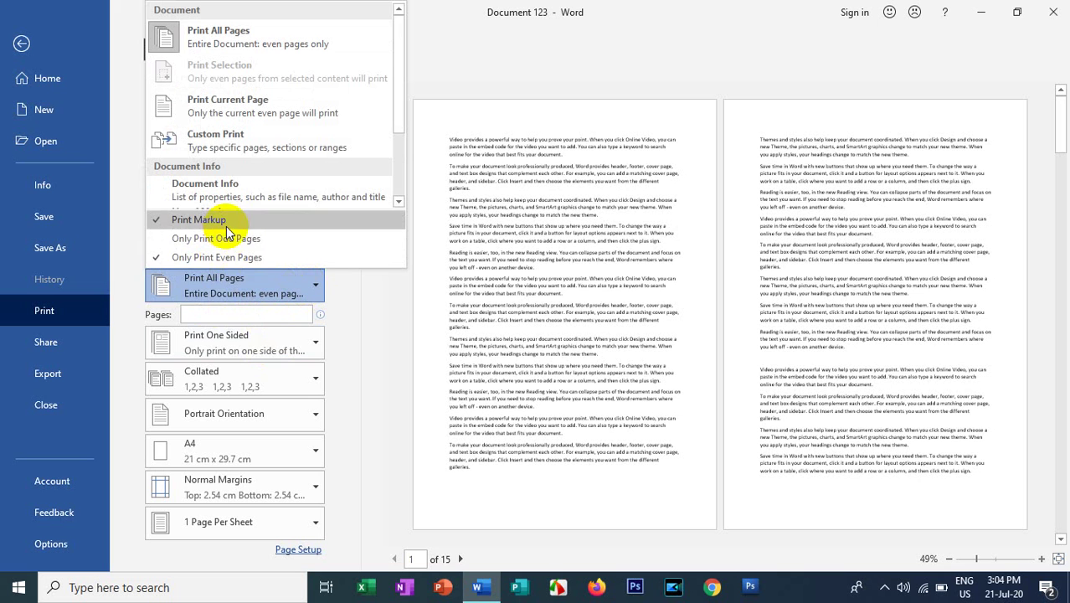
pyautogui.click(170, 258)
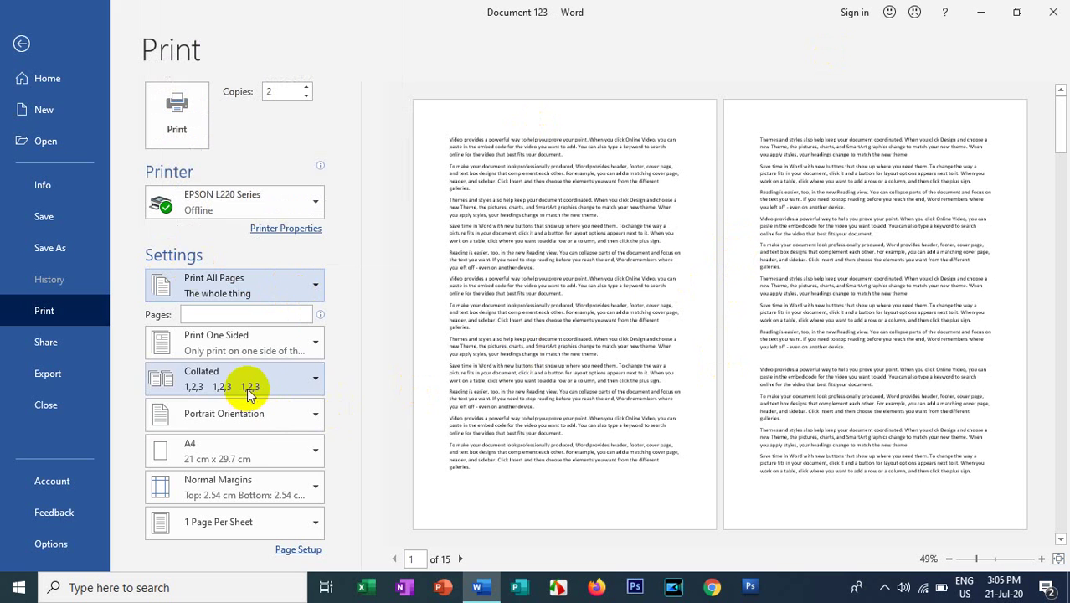
# - Raise the Copies count from 2 to 4
pyautogui.click(312, 380)
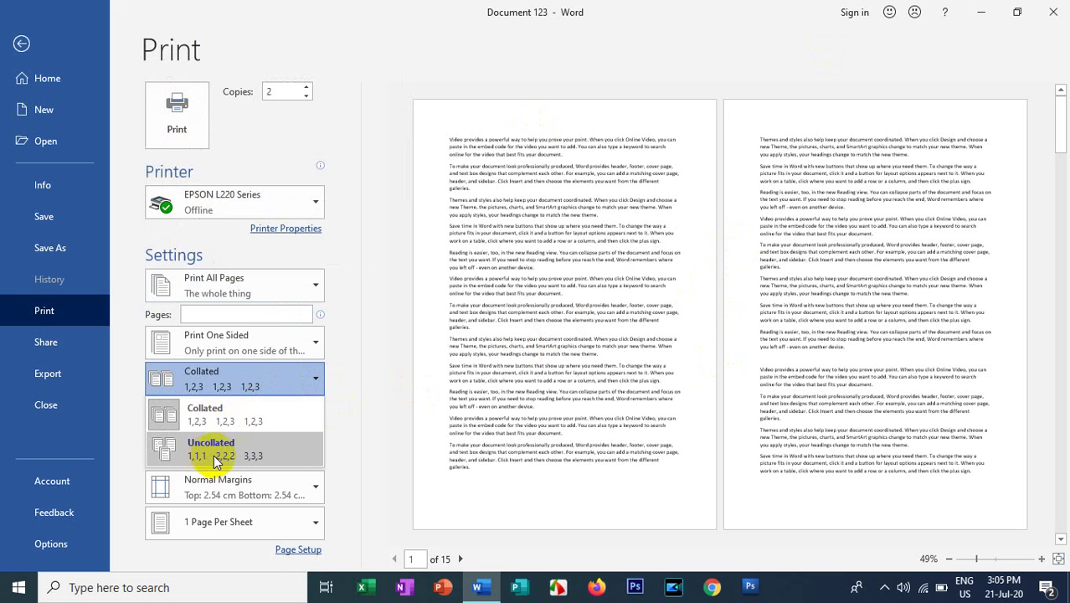
pyautogui.click(306, 87)
pyautogui.click(306, 87)
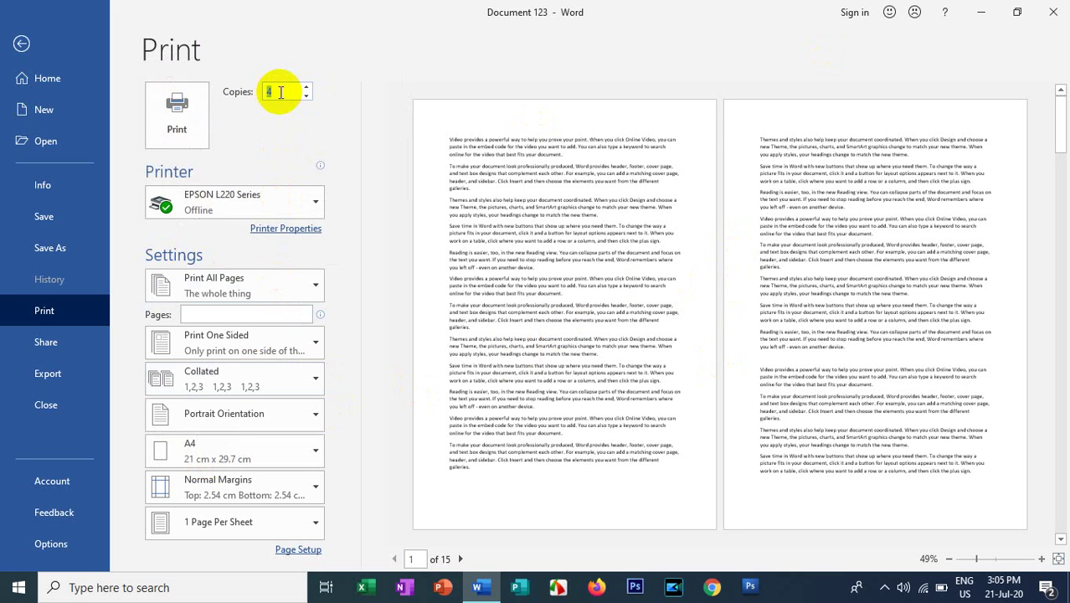
pyautogui.click(273, 91)
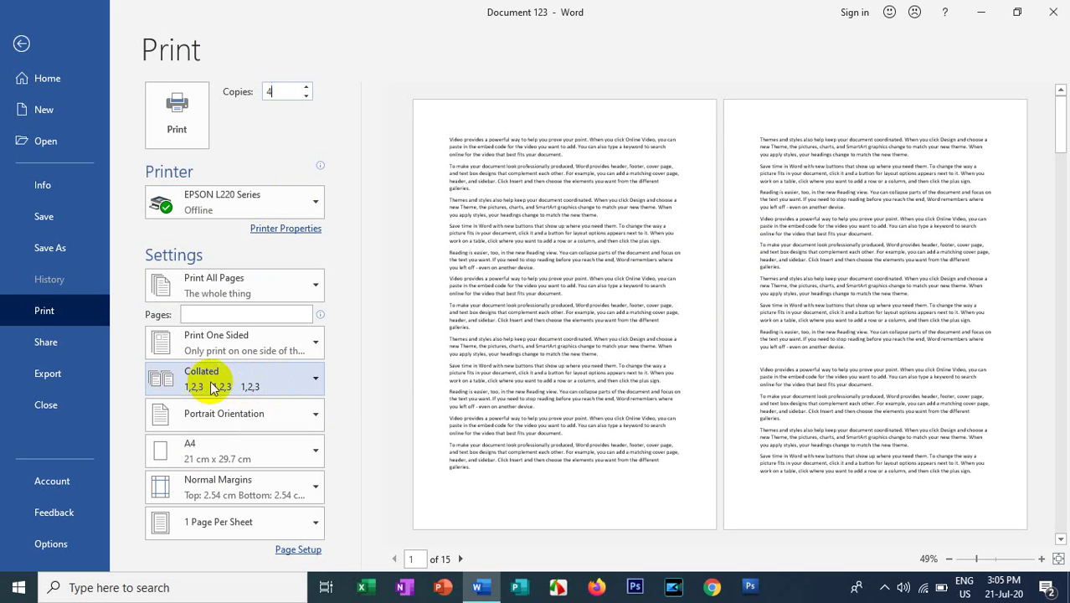
# - Switch printing to Uncollated, then set it back to Collated
pyautogui.click(309, 376)
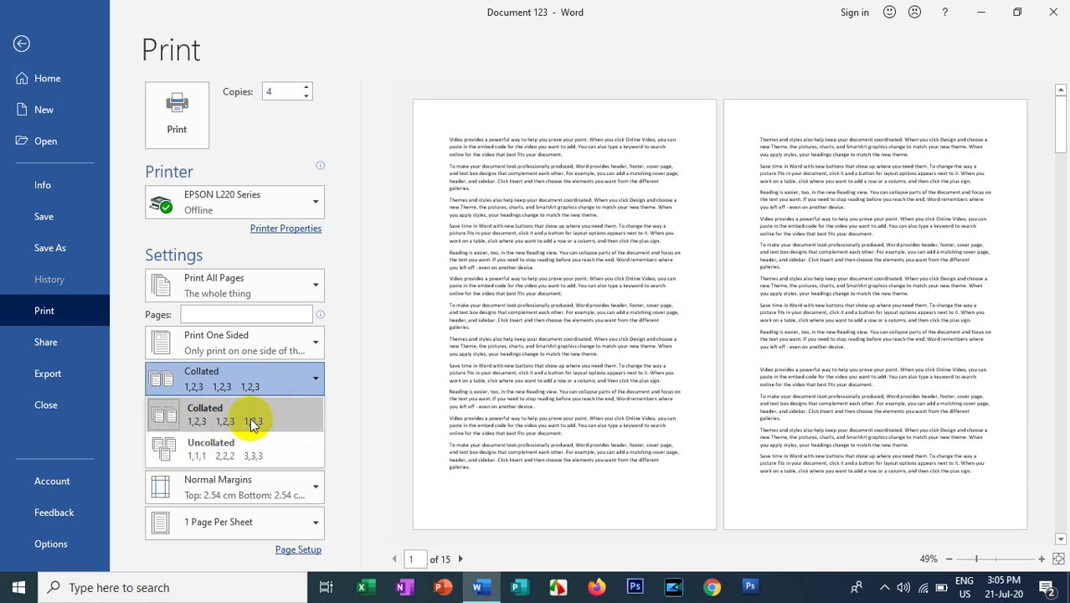
pyautogui.click(207, 443)
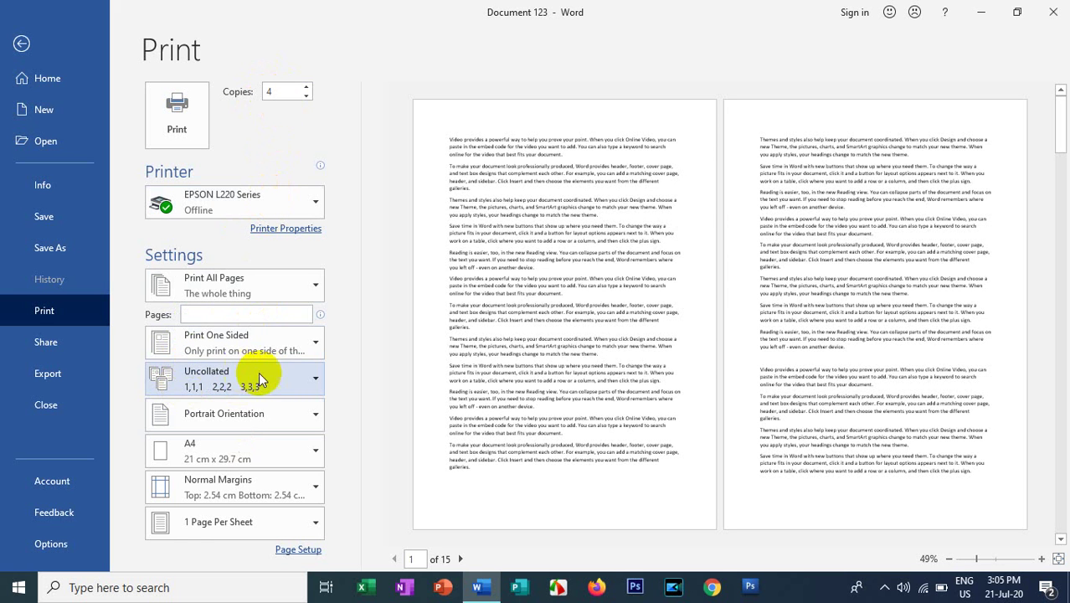
pyautogui.click(303, 382)
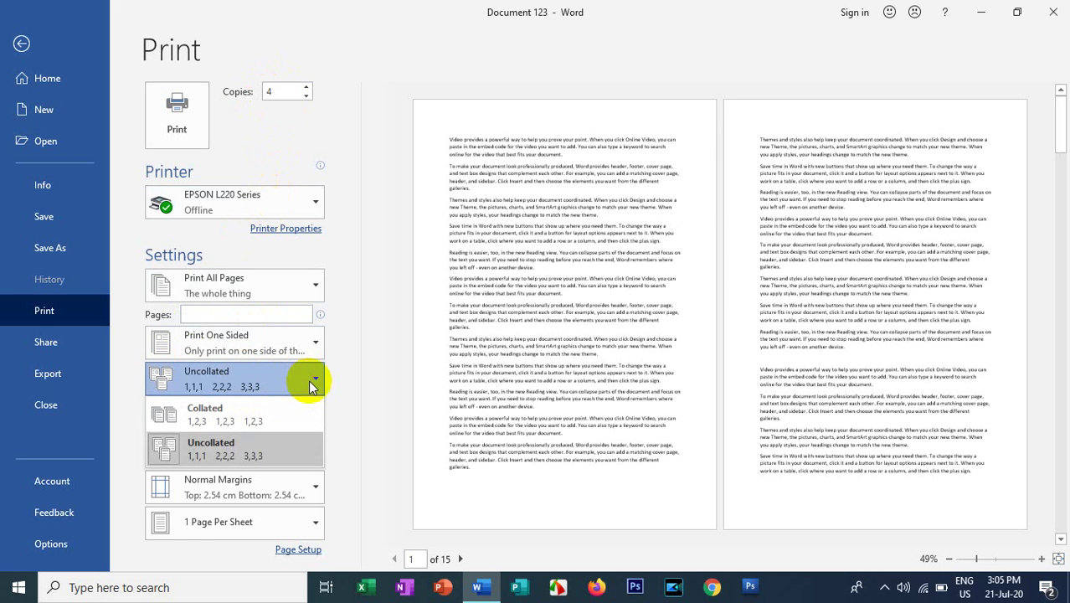
pyautogui.click(233, 415)
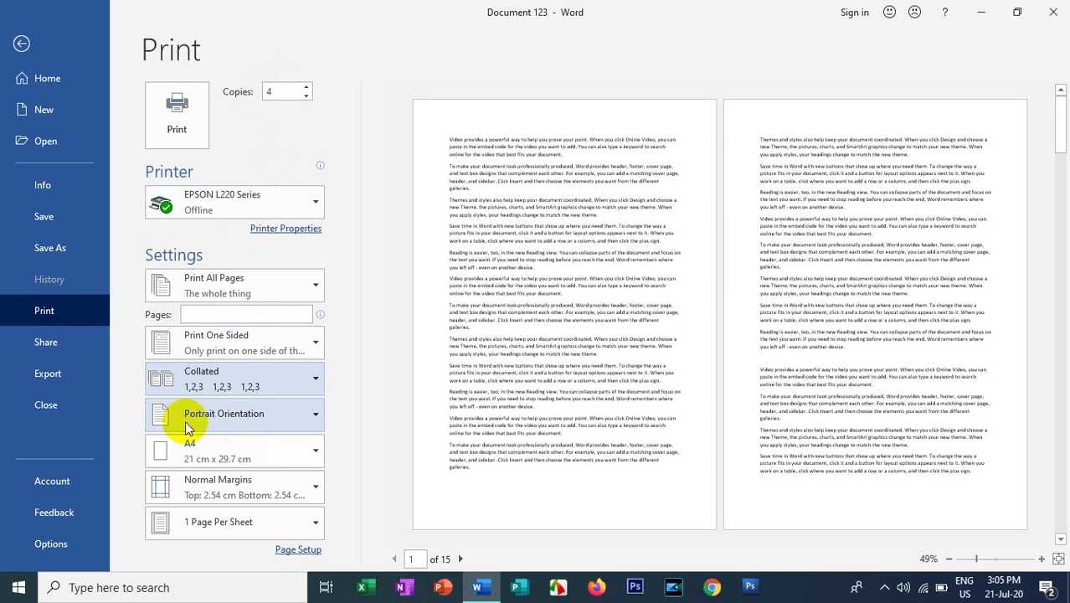
pyautogui.click(304, 412)
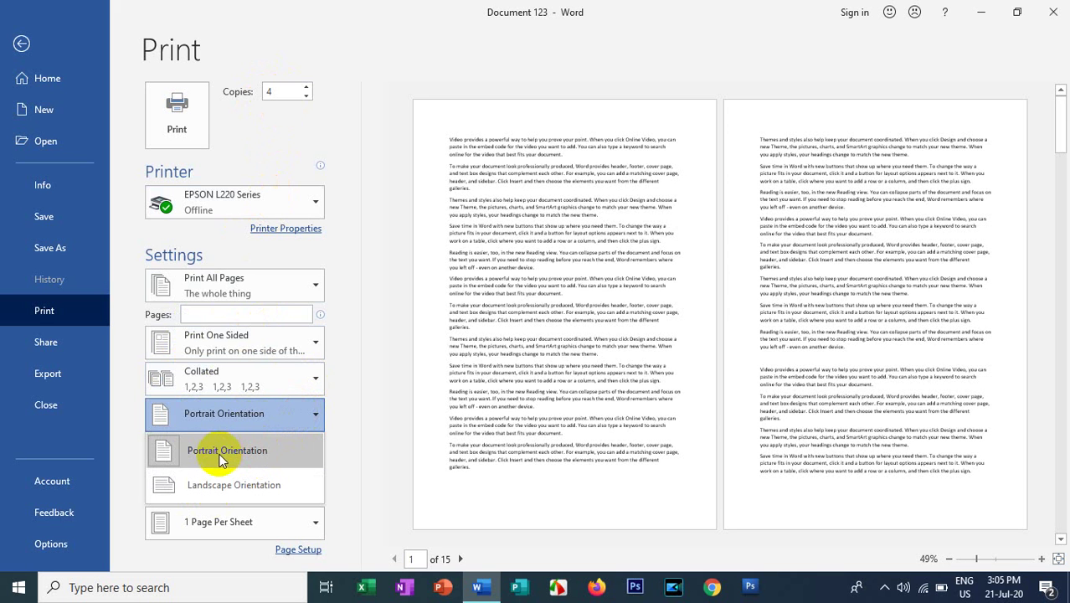
pyautogui.click(223, 482)
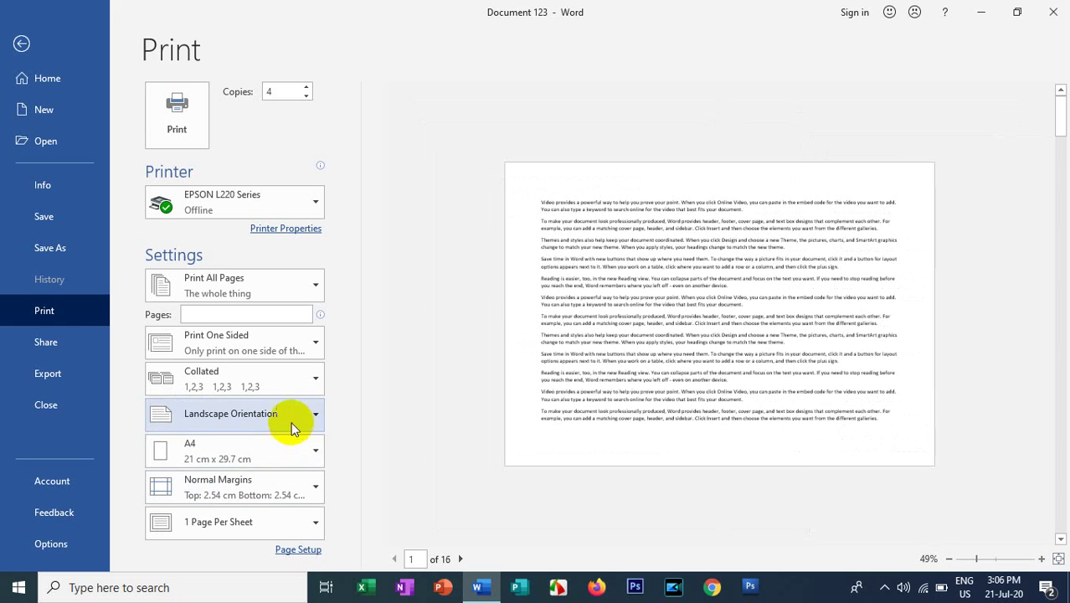
pyautogui.click(292, 422)
pyautogui.click(273, 446)
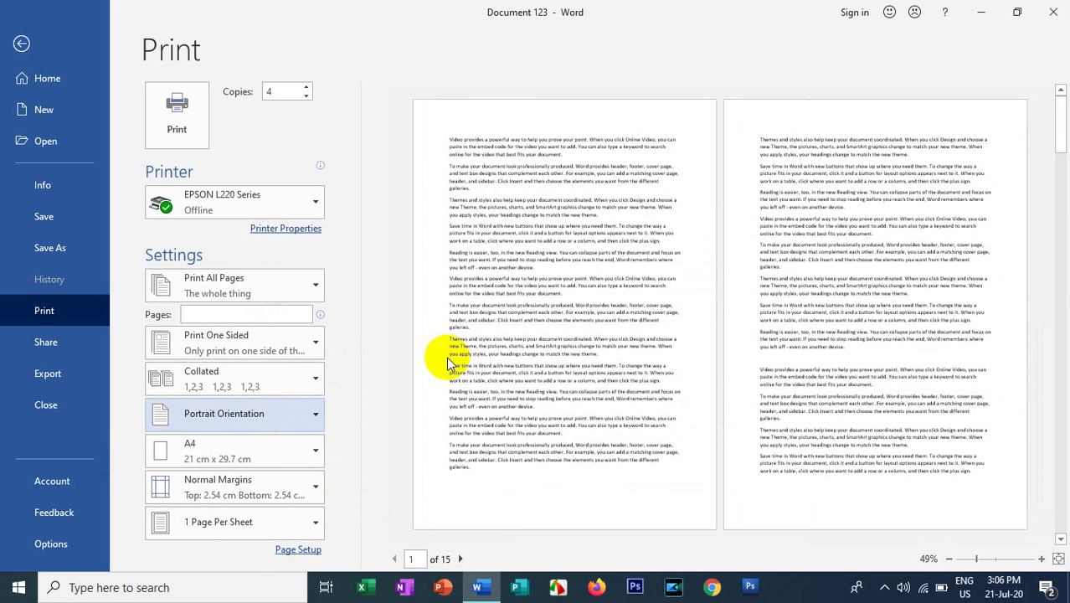
pyautogui.click(293, 556)
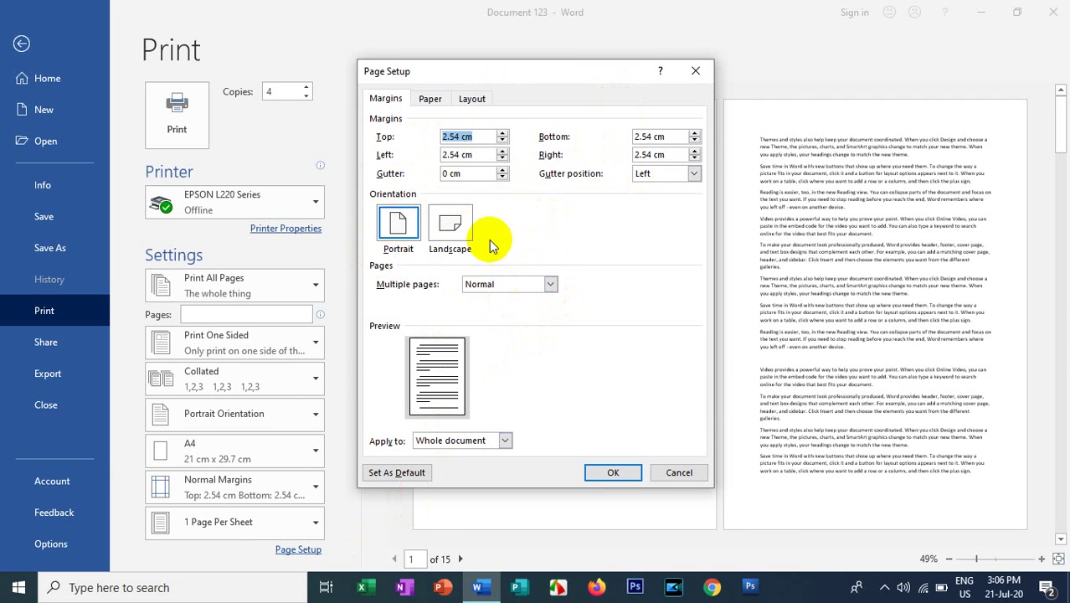
pyautogui.click(695, 70)
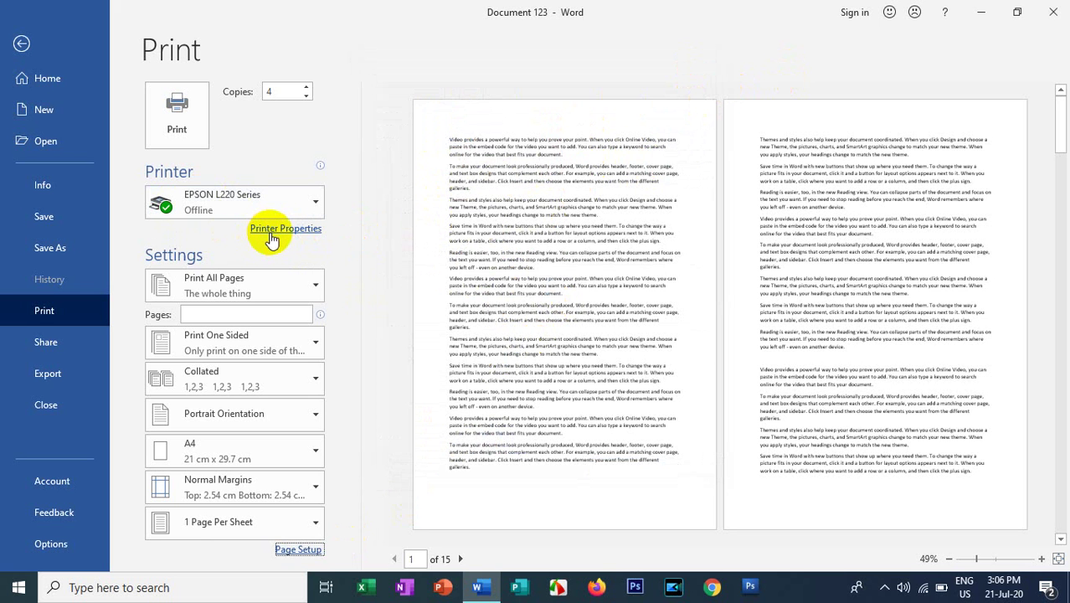
pyautogui.click(276, 231)
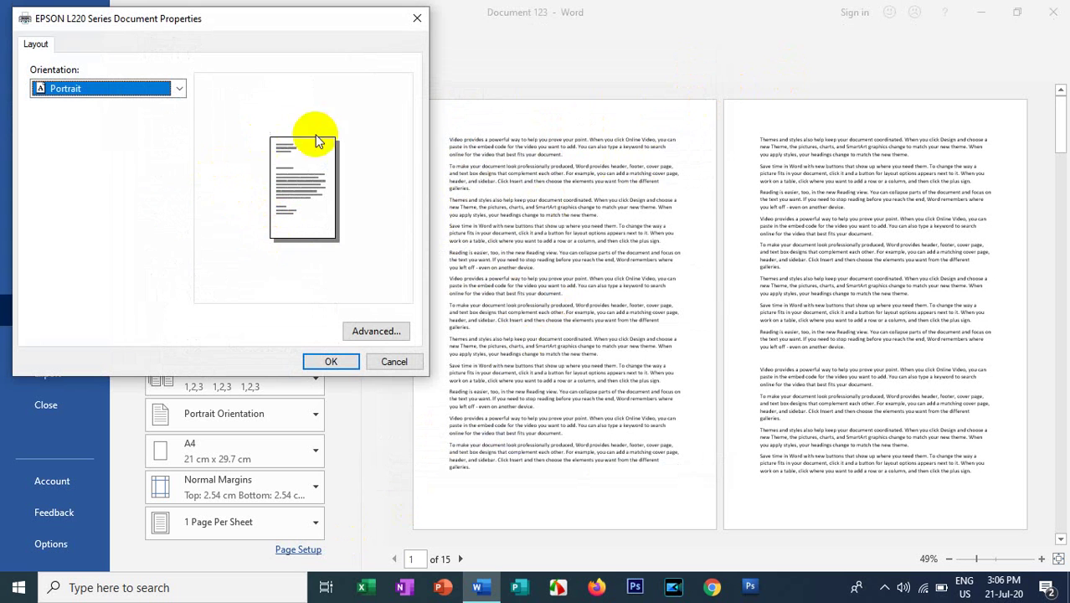
pyautogui.click(376, 331)
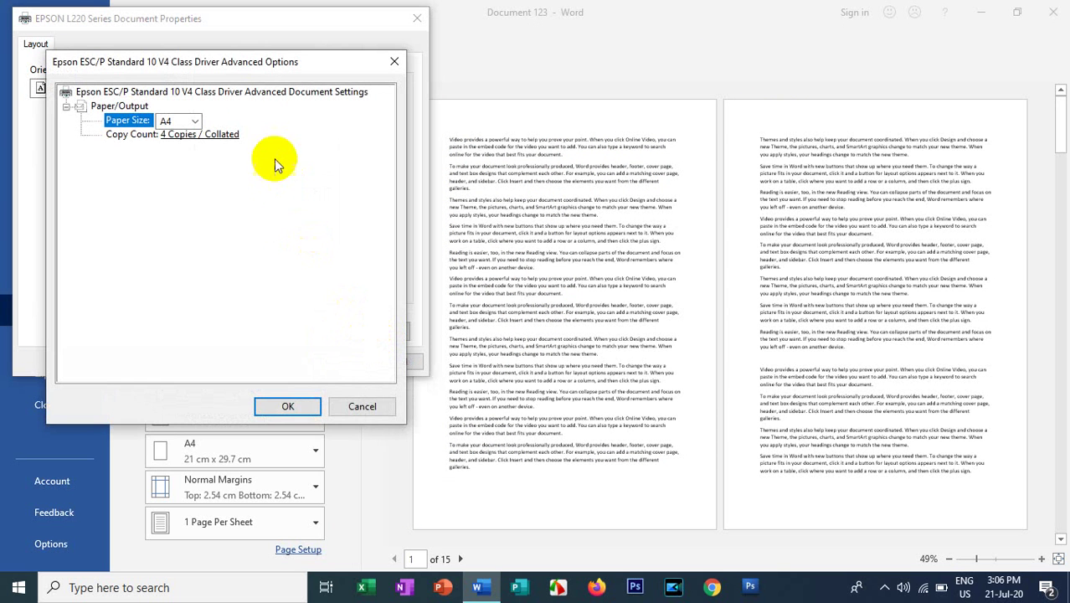
pyautogui.moveTo(256, 62); pyautogui.dragTo(611, 90)
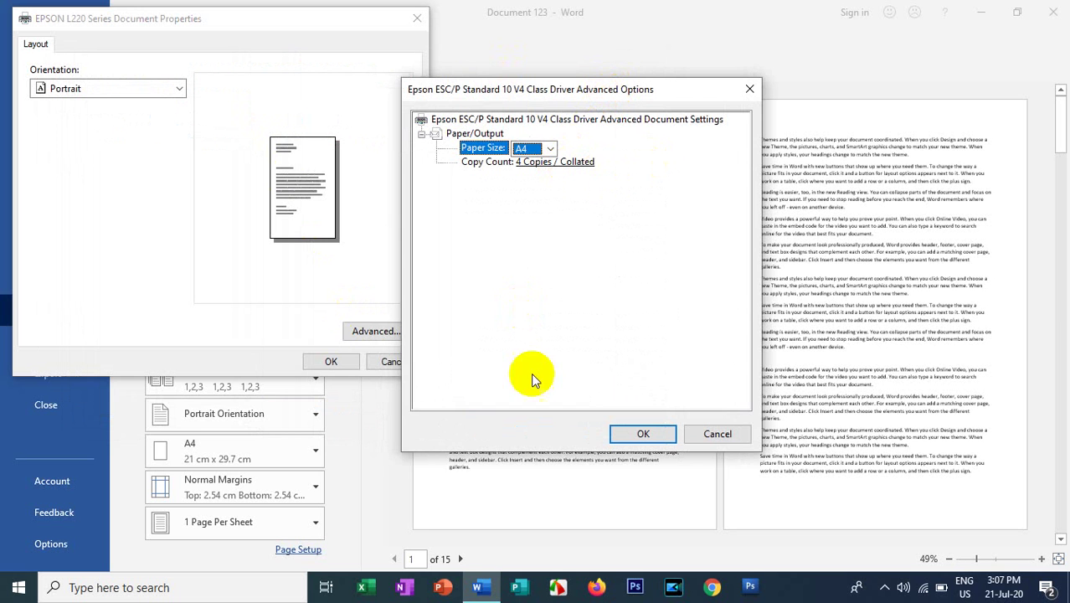
pyautogui.moveTo(589, 89); pyautogui.dragTo(545, 46)
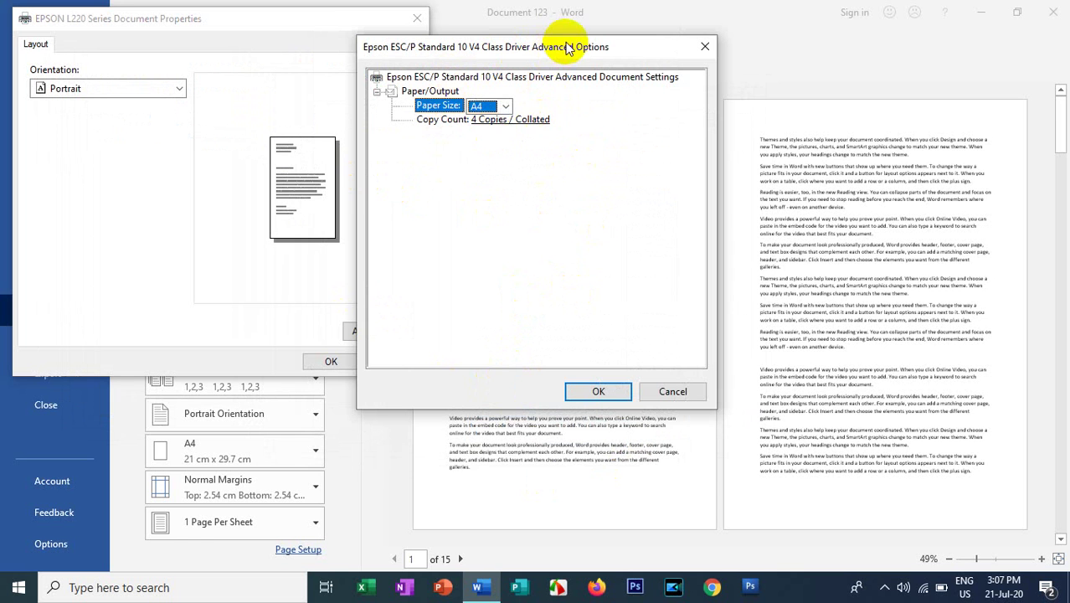
pyautogui.moveTo(566, 48); pyautogui.dragTo(472, 68)
pyautogui.click(609, 63)
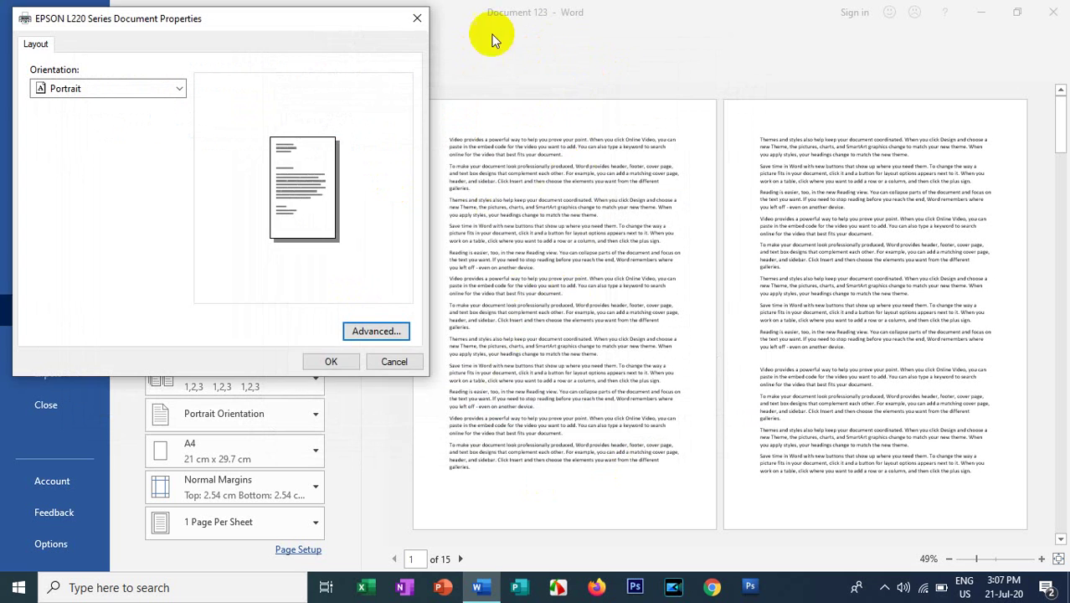
pyautogui.click(417, 18)
pyautogui.click(282, 227)
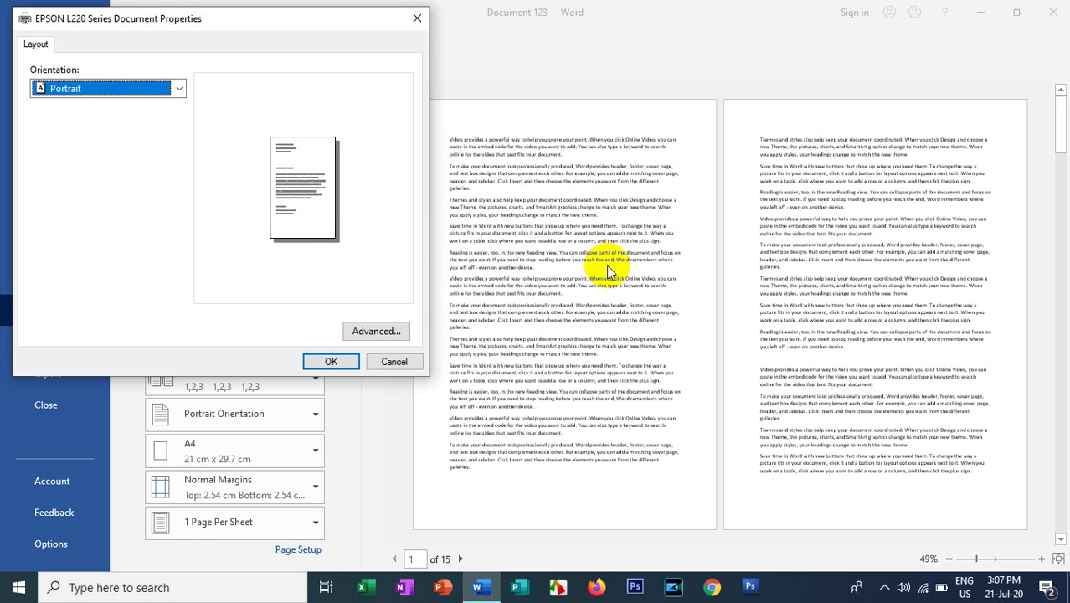
pyautogui.click(419, 18)
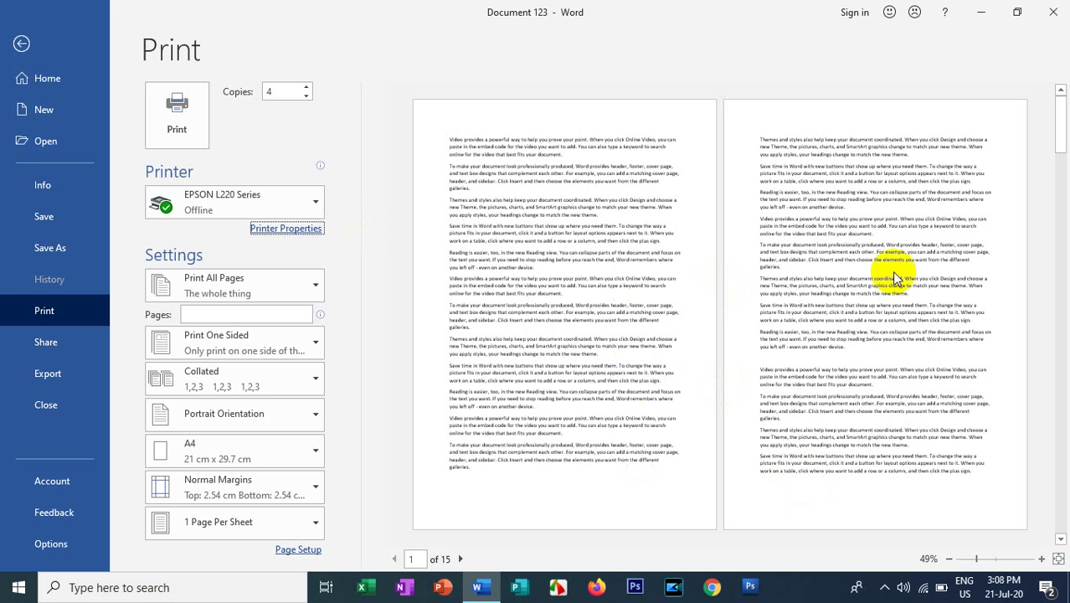
pyautogui.click(306, 286)
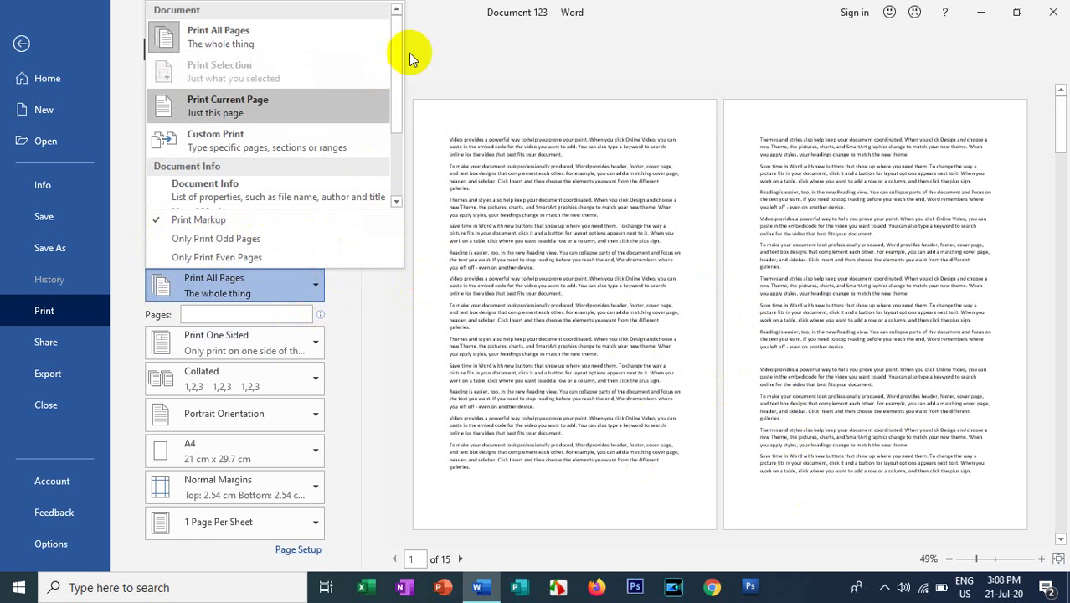
pyautogui.click(461, 24)
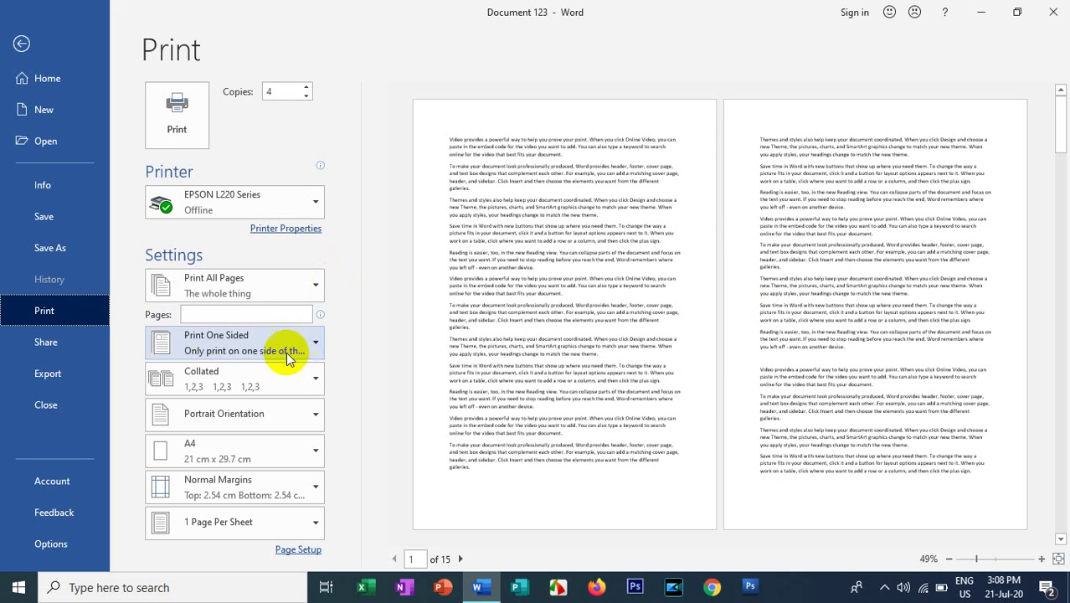
pyautogui.click(234, 386)
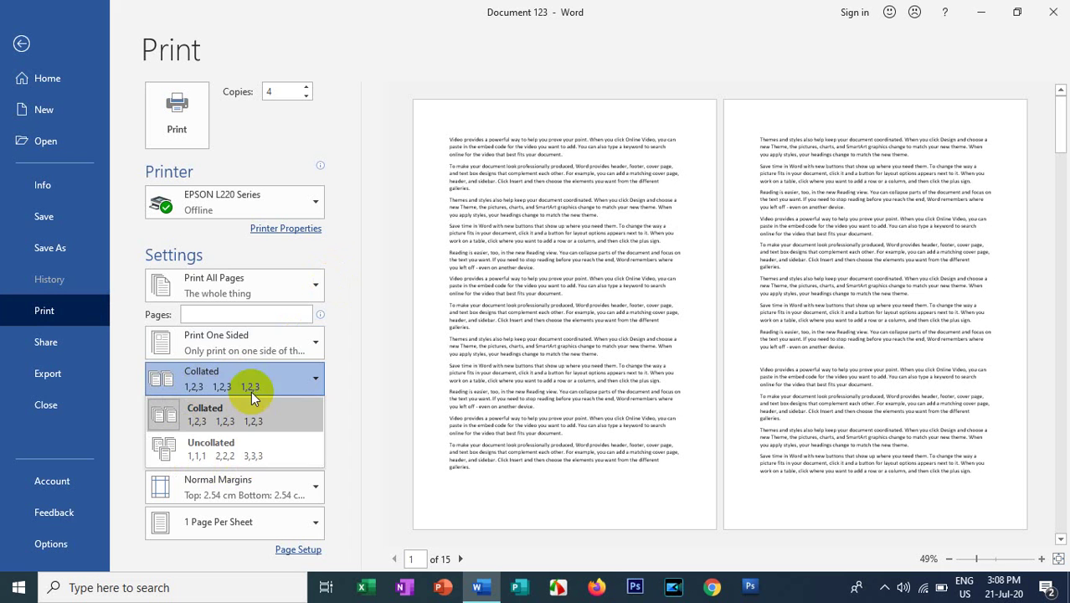
pyautogui.click(370, 251)
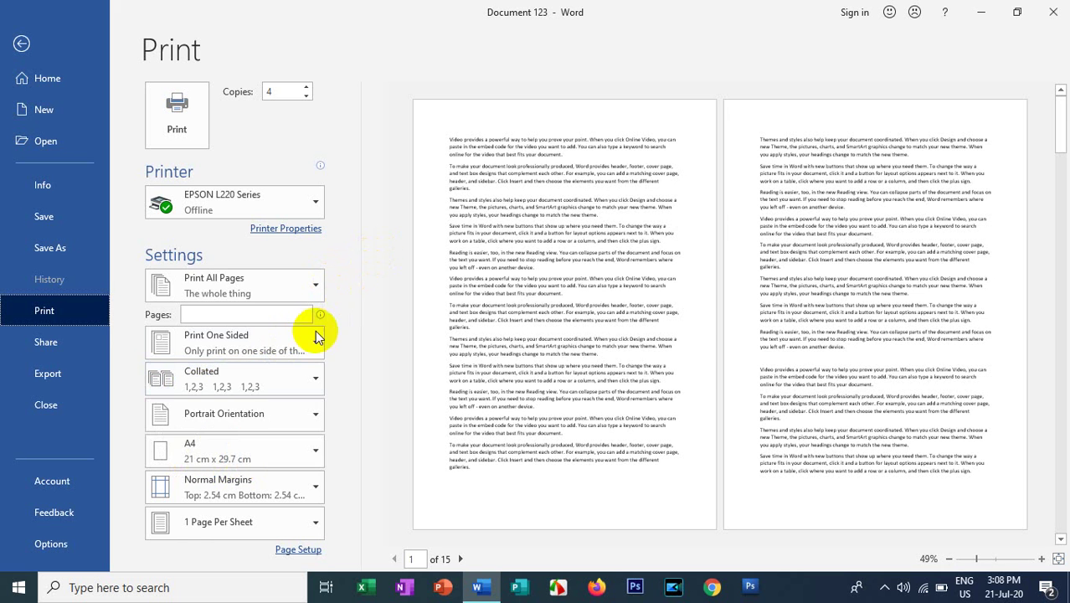